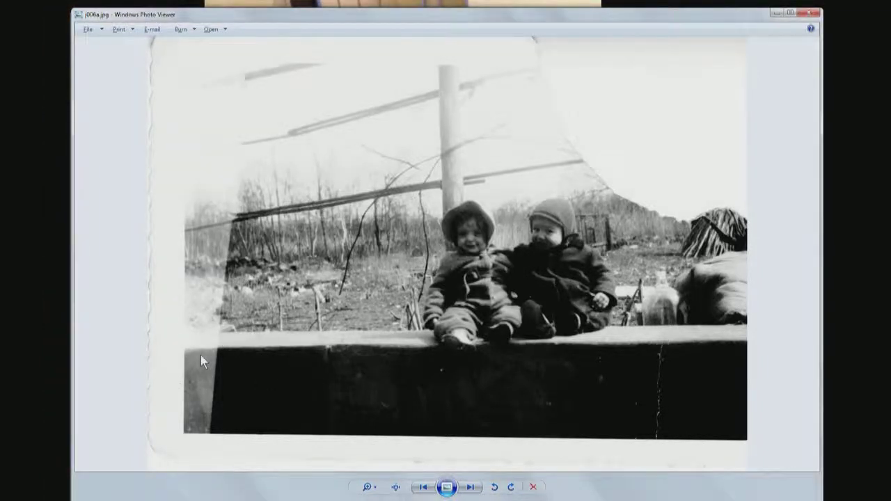
- View the next restoration version of the photo, j006b.jpg, and close the viewer
key("Right")
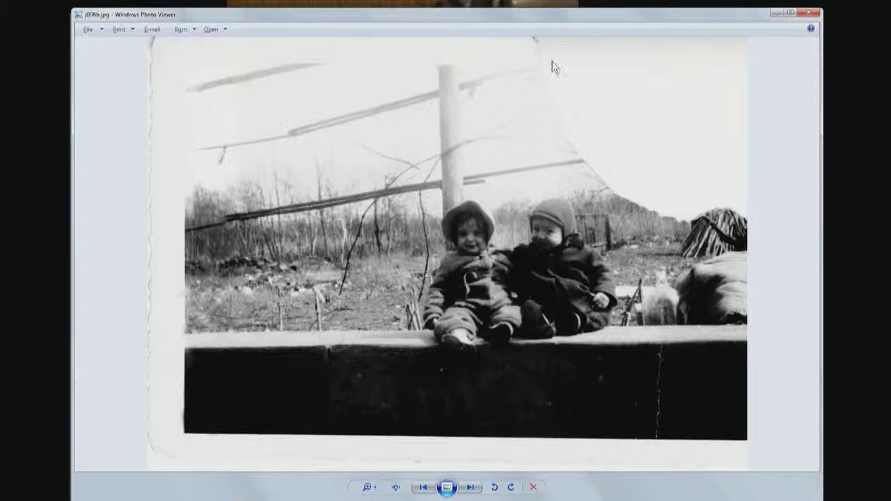
left_click(806, 14)
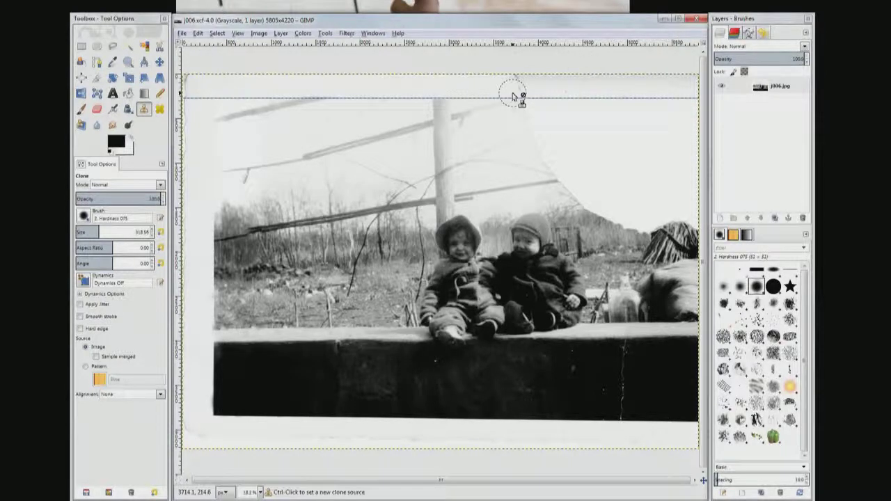
key("z")
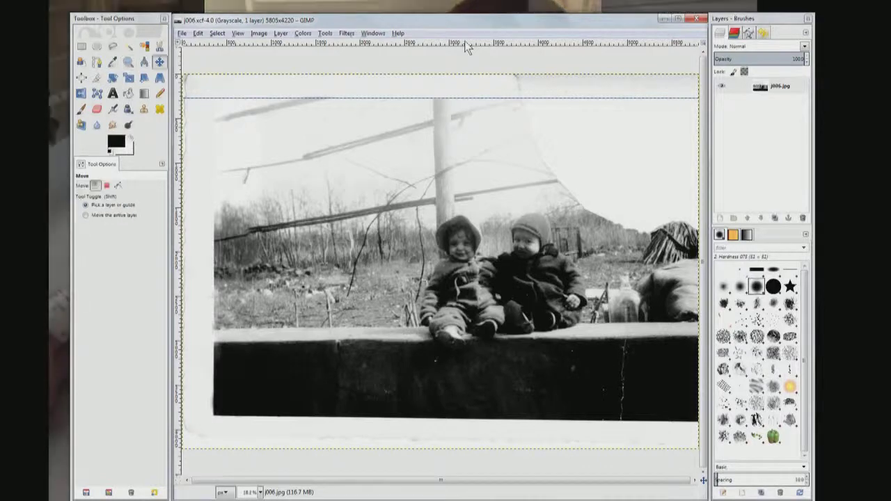
left_click_drag(464, 41, 505, 61)
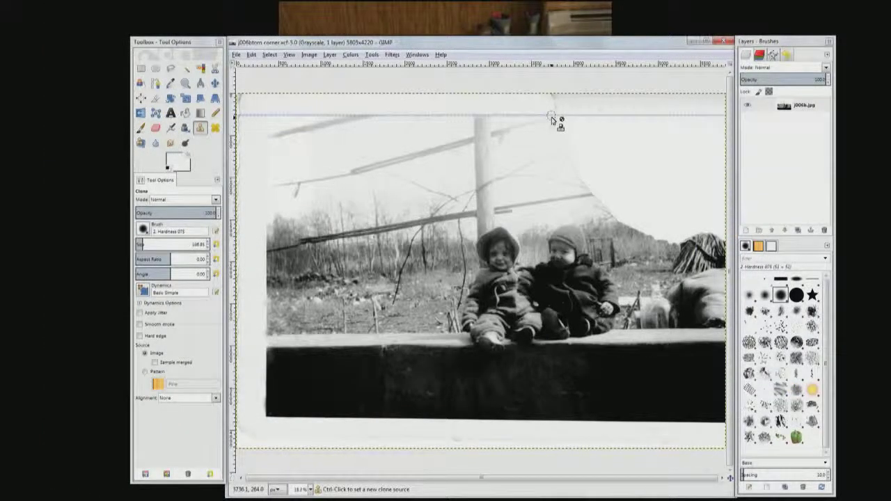
- Set the Clone tool's brush size to about 160 for repairing the torn upper-right sky area
key("z")
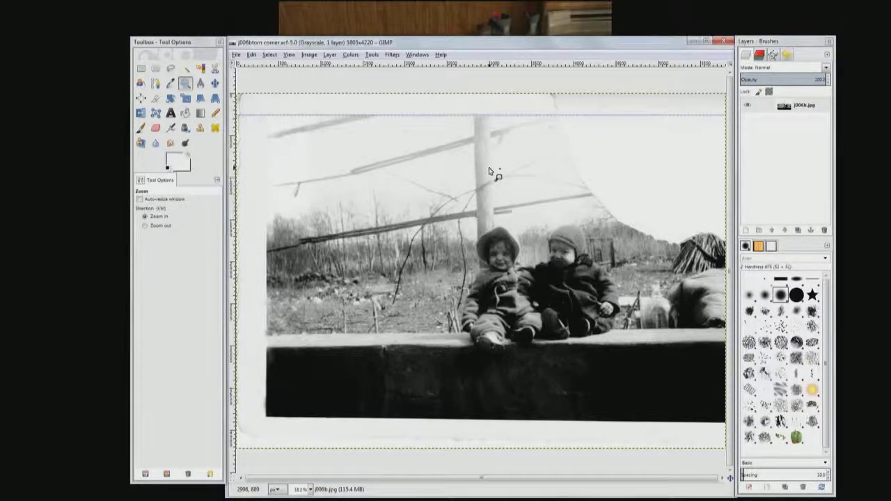
left_click_drag(490, 171, 541, 186)
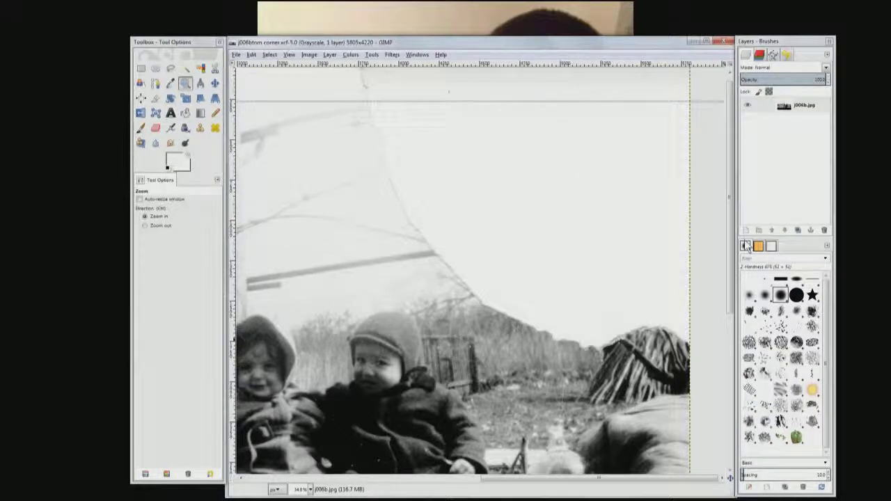
key("c")
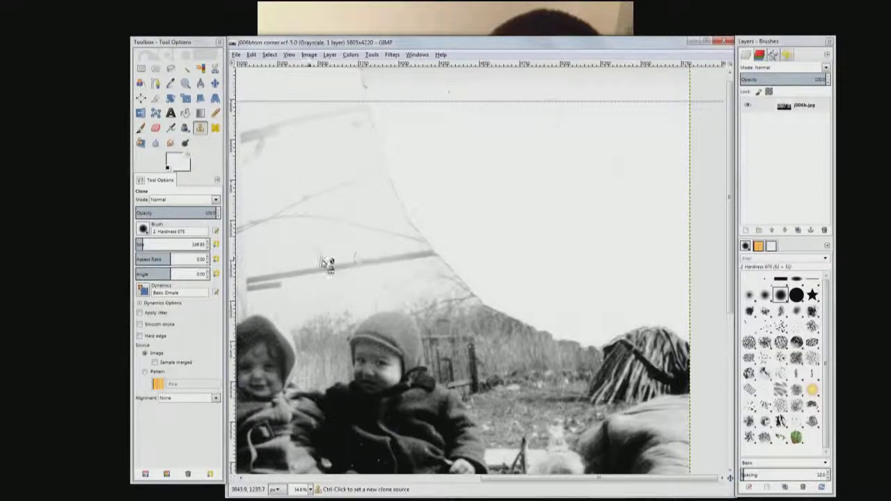
left_click_drag(148, 241, 146, 244)
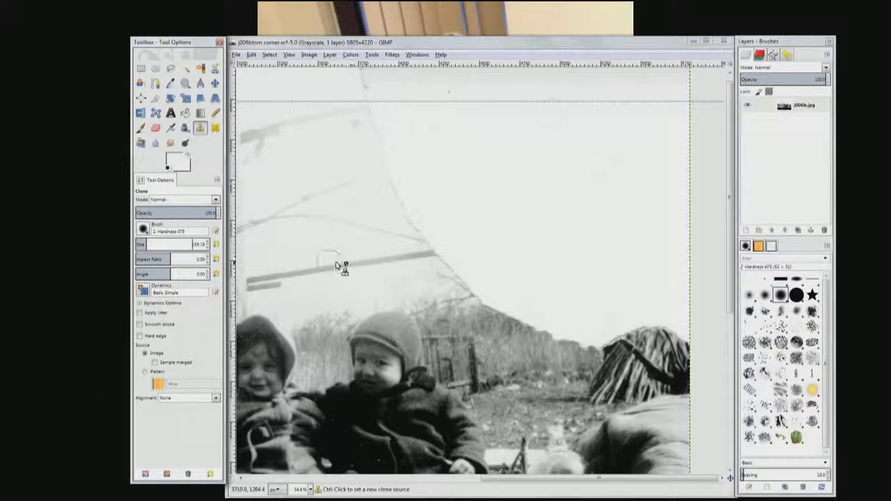
- Clone the intact part of the wooden rail above the children to extend it straight across the tear to the photo's right edge
left_click(300, 279, "ctrl")
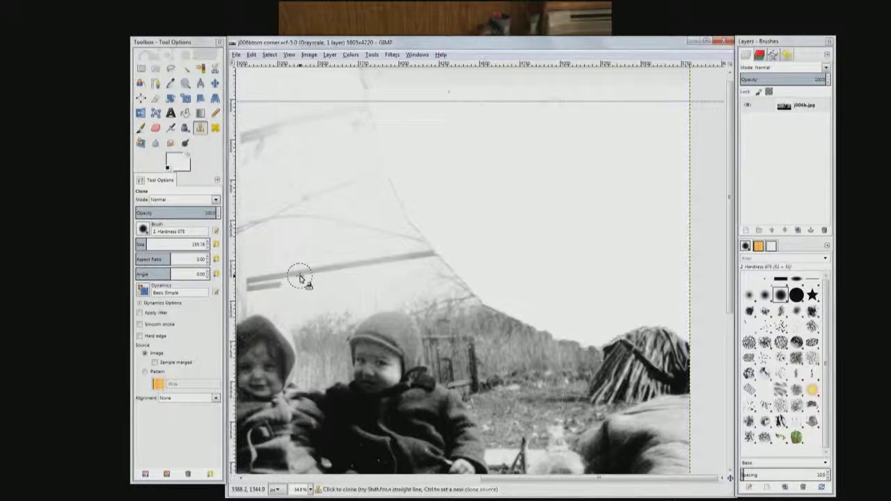
left_click(439, 257, "shift")
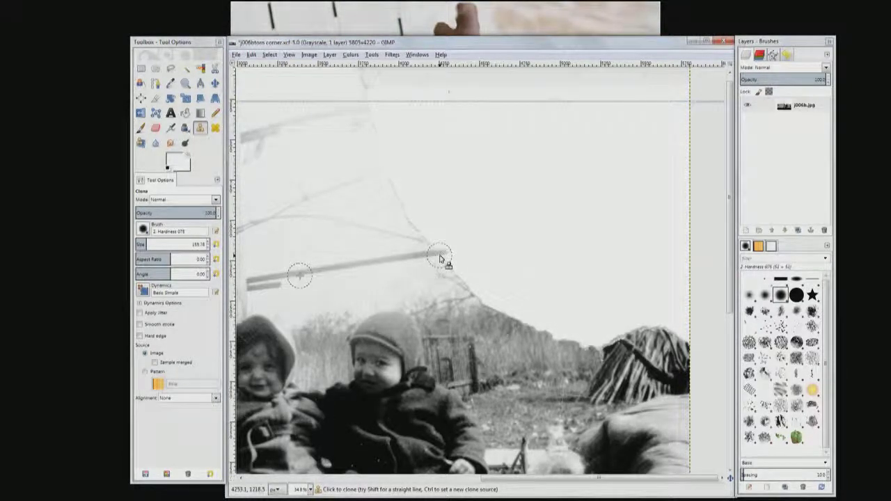
mouse_move(439, 258)
left_mouse_down()
mouse_move(509, 249)
mouse_move(455, 271)
mouse_move(450, 281)
mouse_move(461, 285)
mouse_move(508, 246)
mouse_move(553, 234)
left_mouse_up()
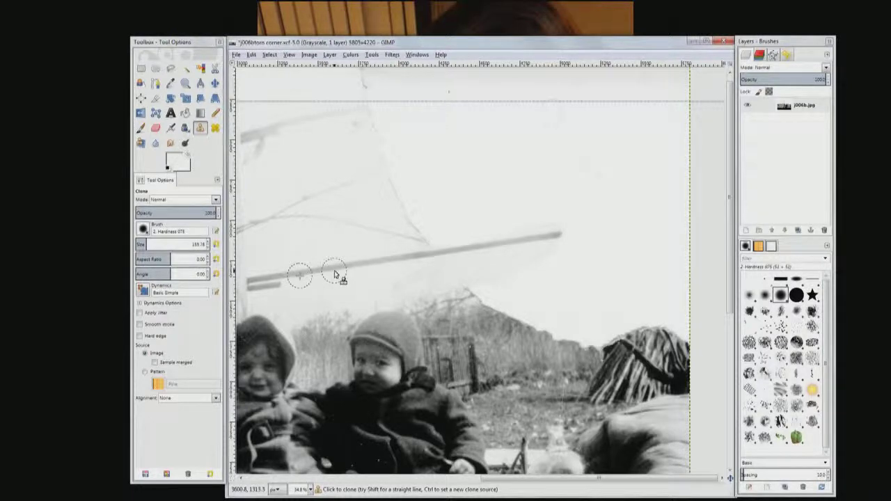
key("ctrl")
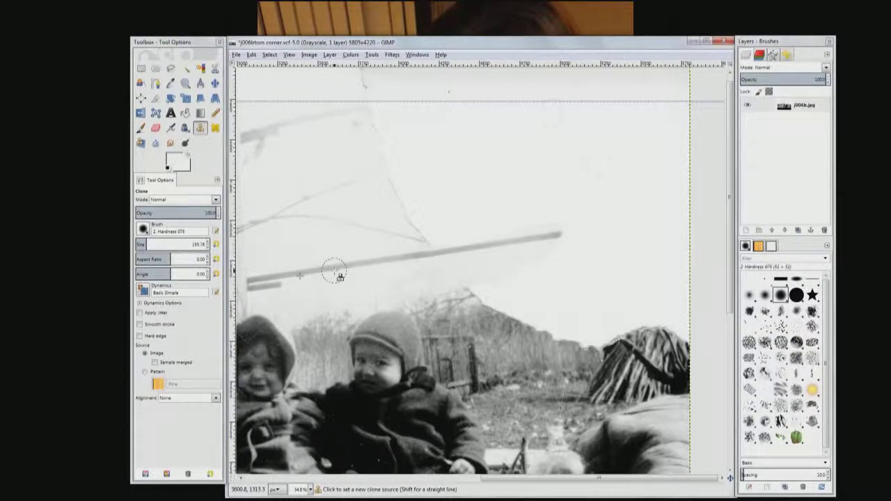
left_click(334, 273, "ctrl")
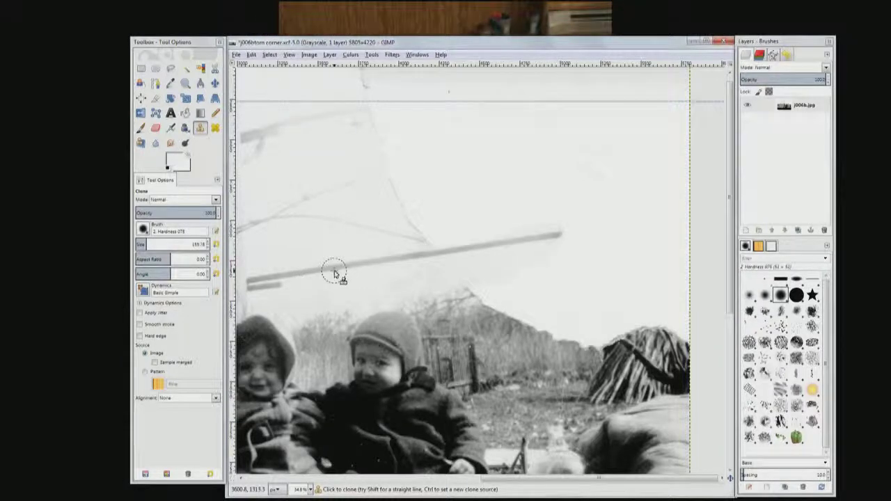
key("shift")
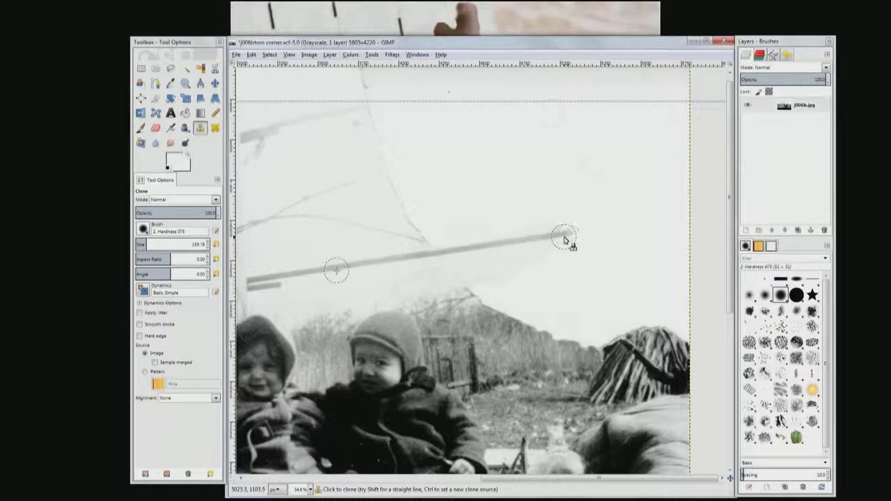
mouse_move(564, 240)
left_mouse_down()
mouse_move(675, 227)
mouse_move(689, 213)
left_mouse_up()
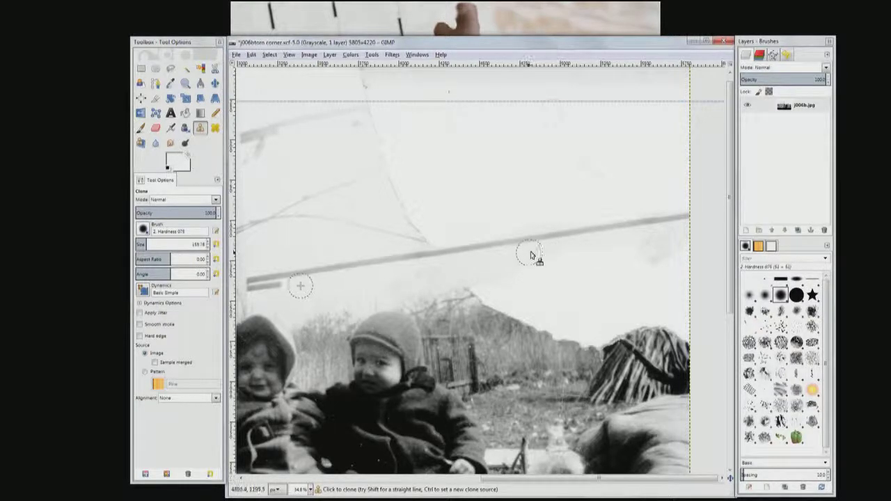
- Clone sky texture into the blank torn area along the upper side of the extended rail
left_click(504, 248, "ctrl")
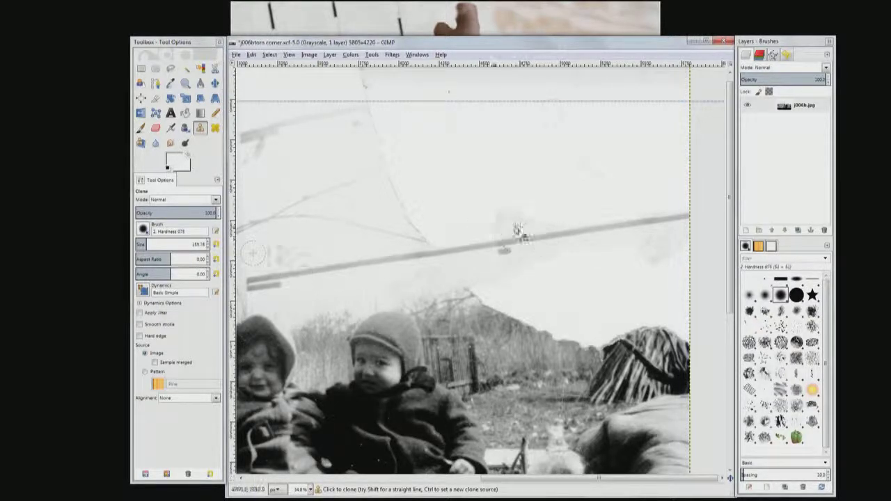
left_click_drag(492, 213, 464, 209)
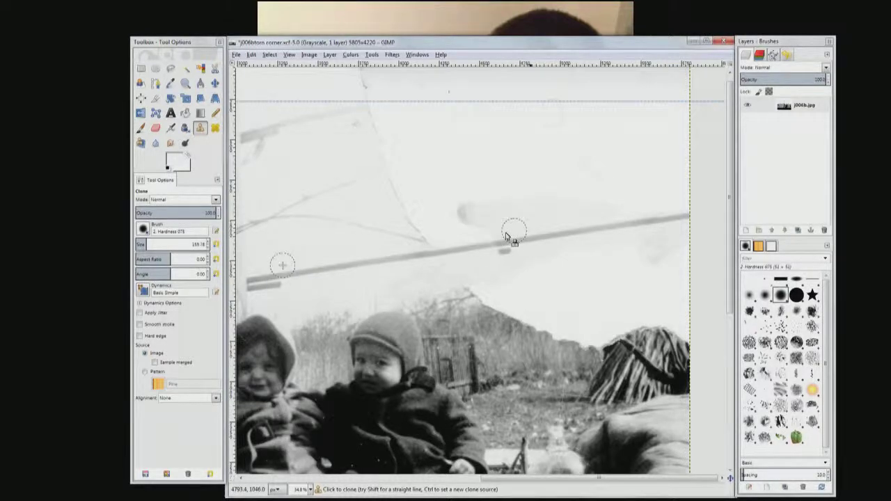
left_click_drag(638, 203, 678, 203)
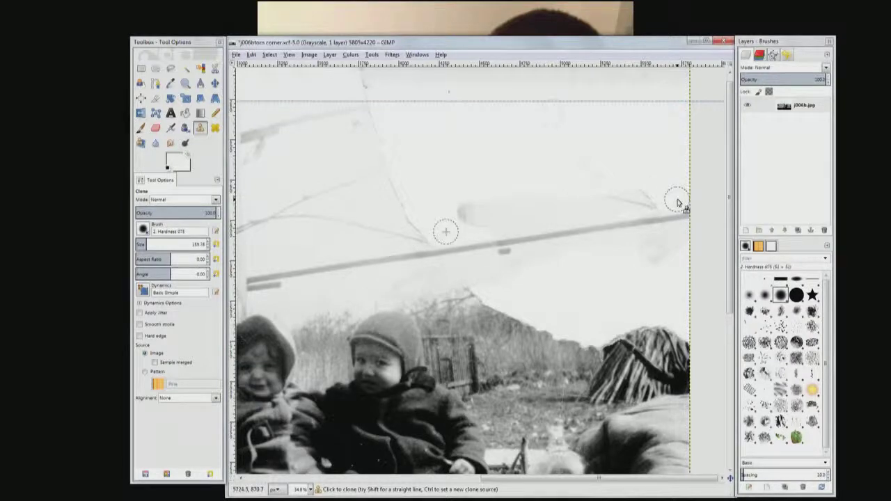
- Clone clear sky from beside the original rail over the dark spot under the extended rail and along the torn edge
left_click(354, 288, "ctrl")
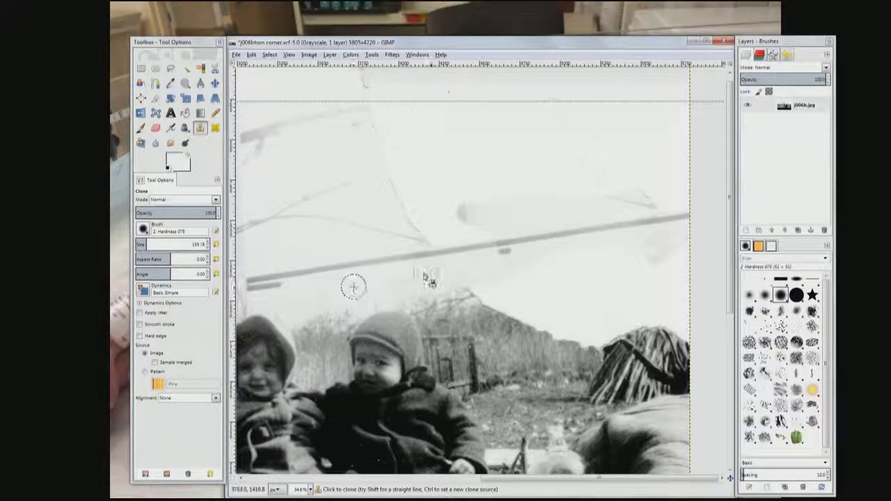
left_click(505, 259)
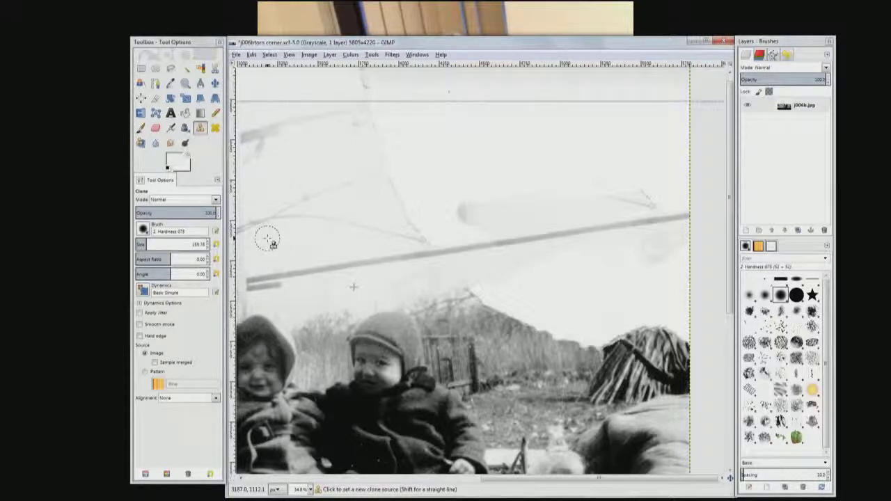
left_click(312, 262, "ctrl")
left_click(267, 248, "ctrl")
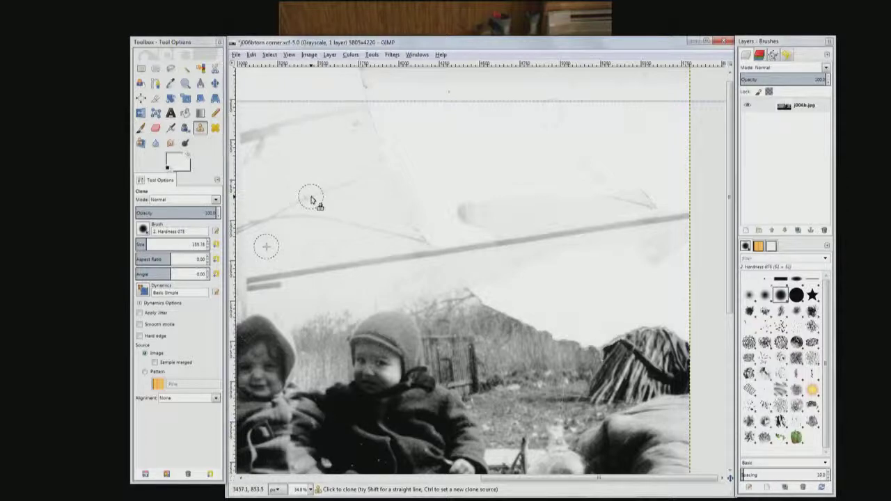
- Clone the thin diagonal branch from its intact part to extend it across the tear up to the horizontal guide
key("ctrl")
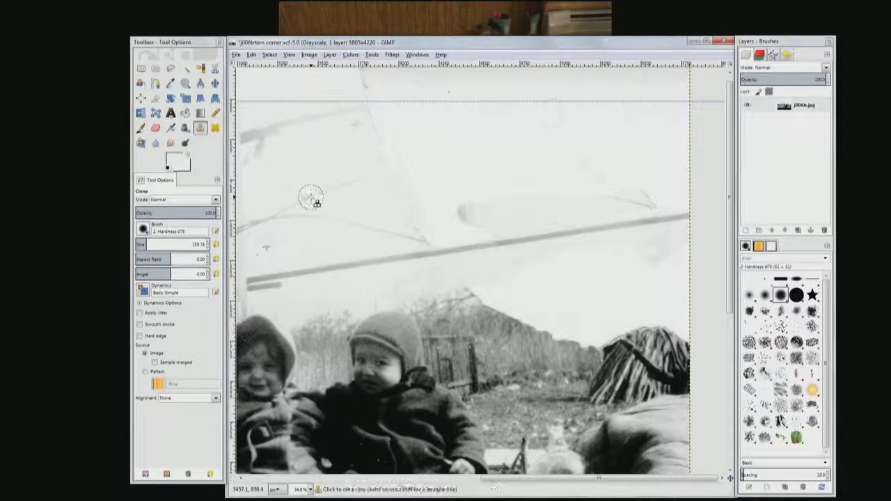
left_click(310, 199, "ctrl")
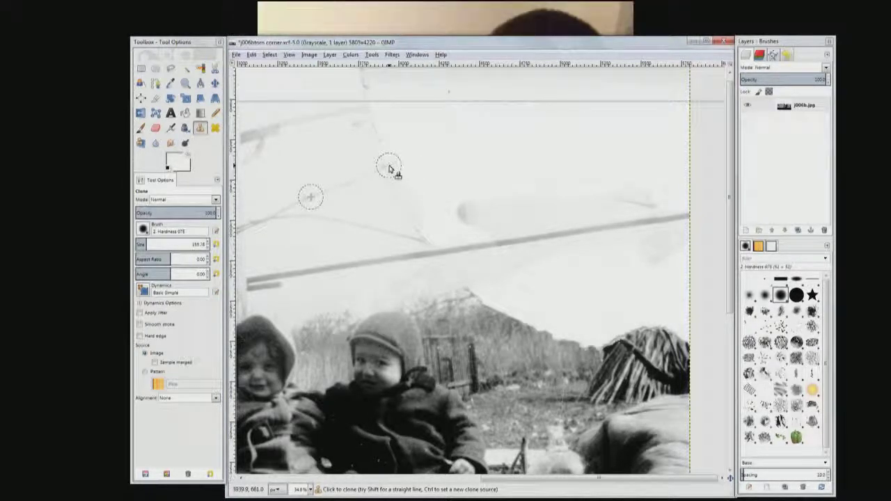
left_click_drag(390, 169, 424, 152)
left_click_drag(477, 145, 447, 142)
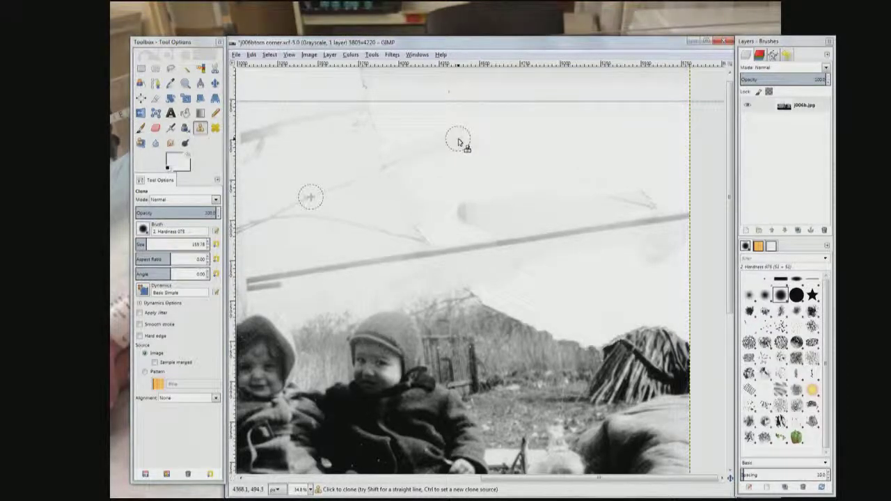
left_click_drag(458, 142, 543, 110)
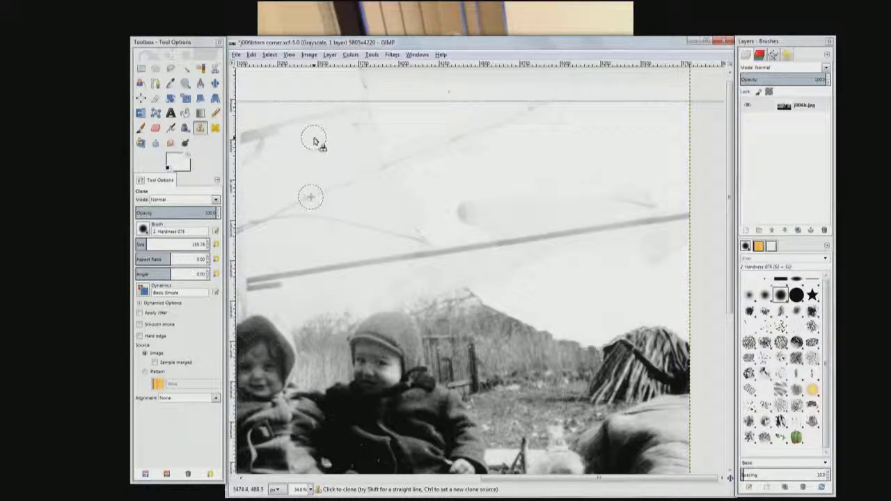
- Clone clean sky from below the faded upper rail over the remaining tear line and the blemishes above the extended rail
key("ctrl")
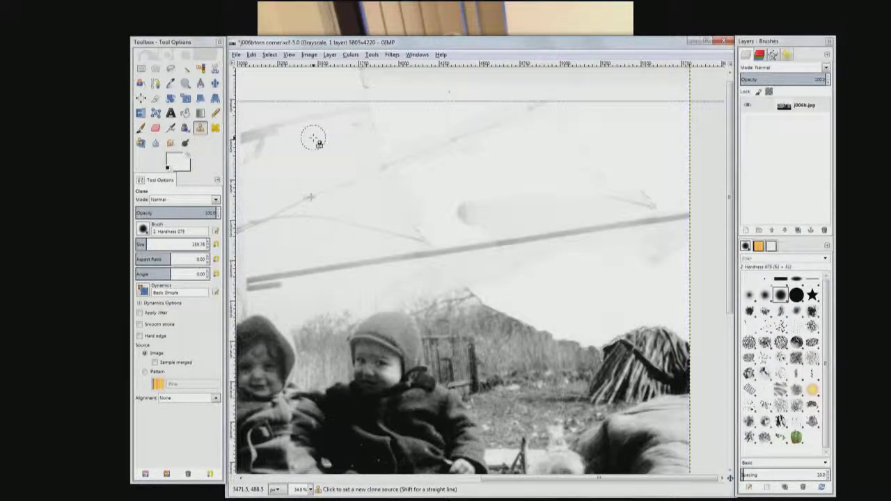
left_click(313, 138, "ctrl")
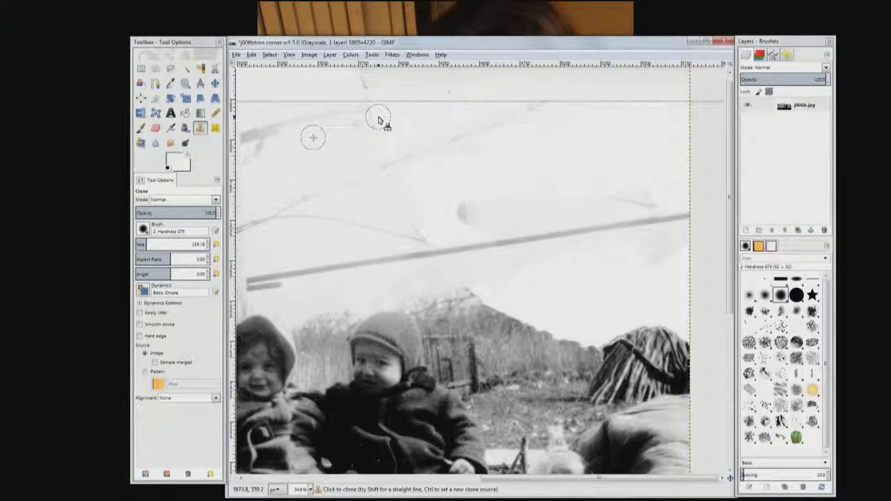
mouse_move(378, 121)
left_mouse_down()
mouse_move(398, 135)
mouse_move(339, 137)
mouse_move(380, 153)
mouse_move(400, 138)
mouse_move(366, 124)
mouse_move(397, 120)
mouse_move(380, 159)
left_mouse_up()
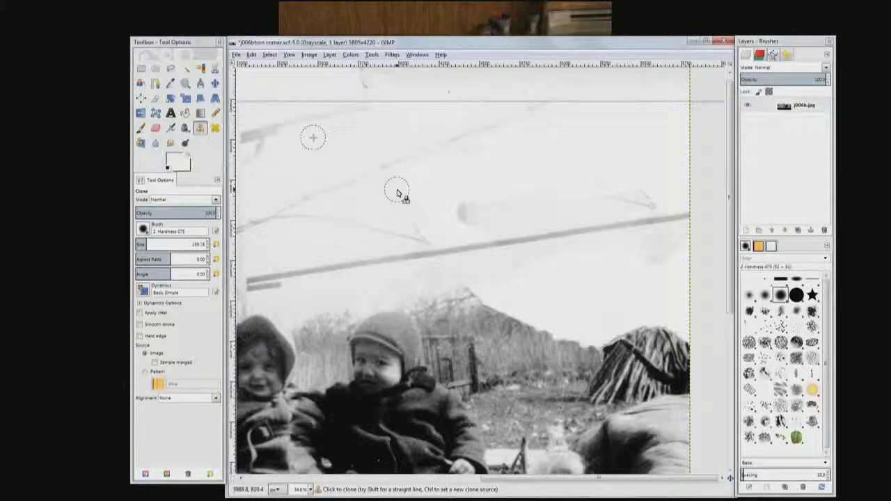
left_click_drag(397, 193, 425, 236)
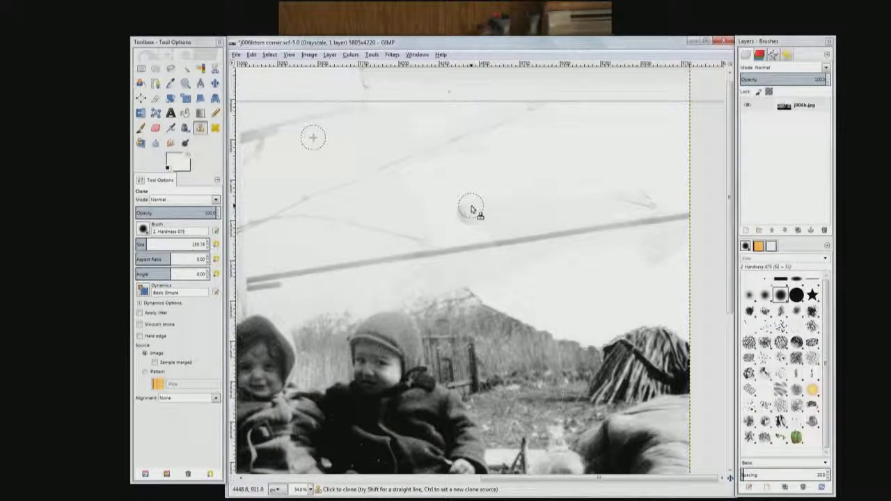
mouse_move(473, 209)
left_mouse_down()
mouse_move(458, 212)
mouse_move(491, 223)
left_mouse_up()
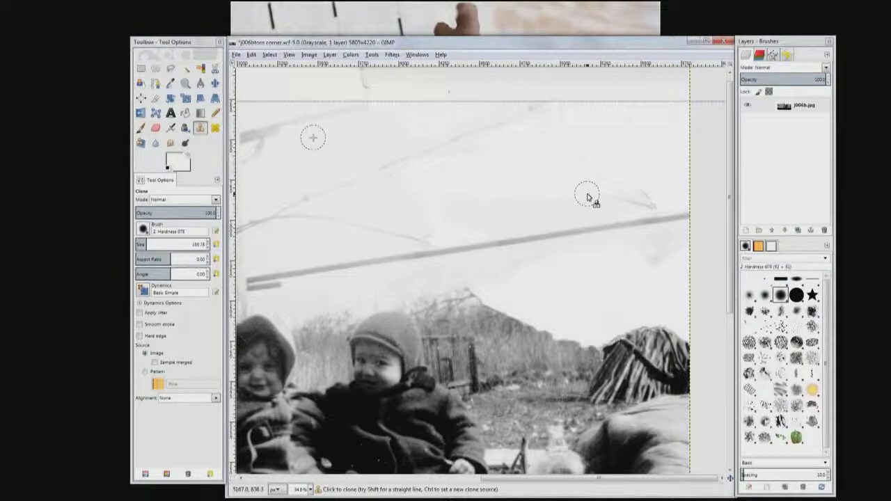
mouse_move(586, 195)
left_mouse_down()
mouse_move(655, 197)
mouse_move(634, 207)
left_mouse_up()
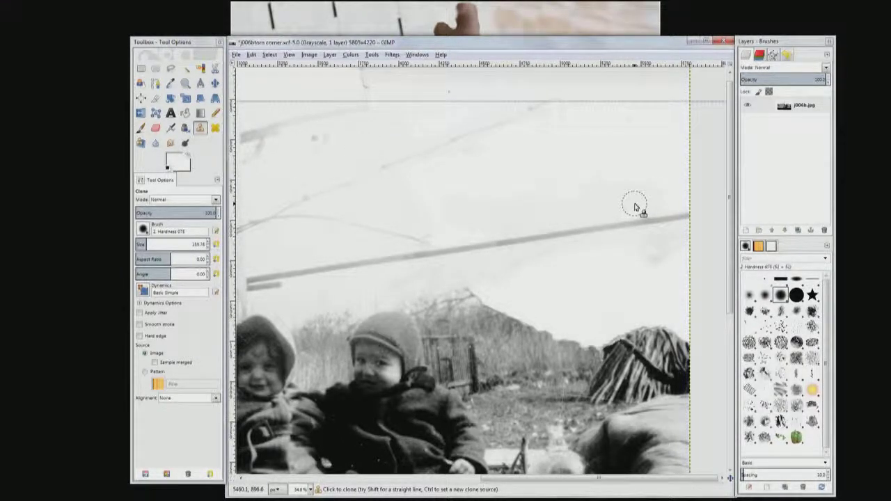
- Clone the faded upper rail from its intact part to continue it past the tear near the top of the sky
left_click(308, 123, "ctrl")
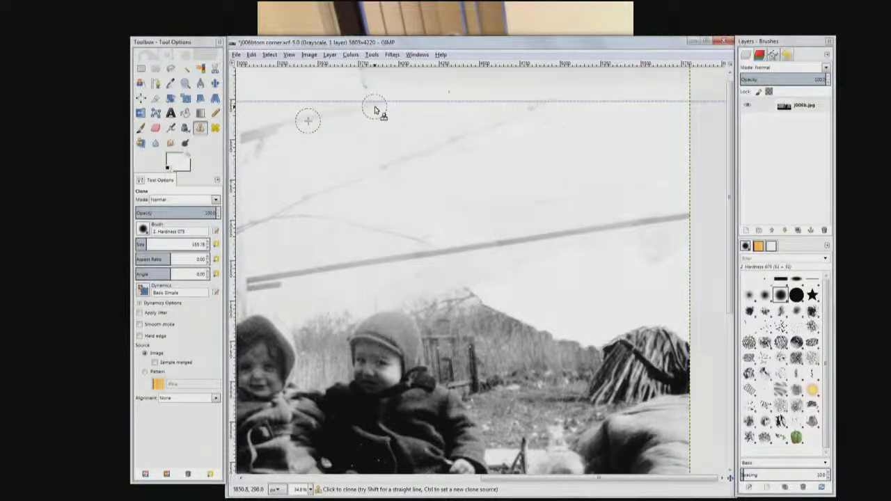
key("shift+ctrl+j")
- Clone treetops from the tree line between the two children over the dark sloping tear edge behind the wooden gate
key("z")
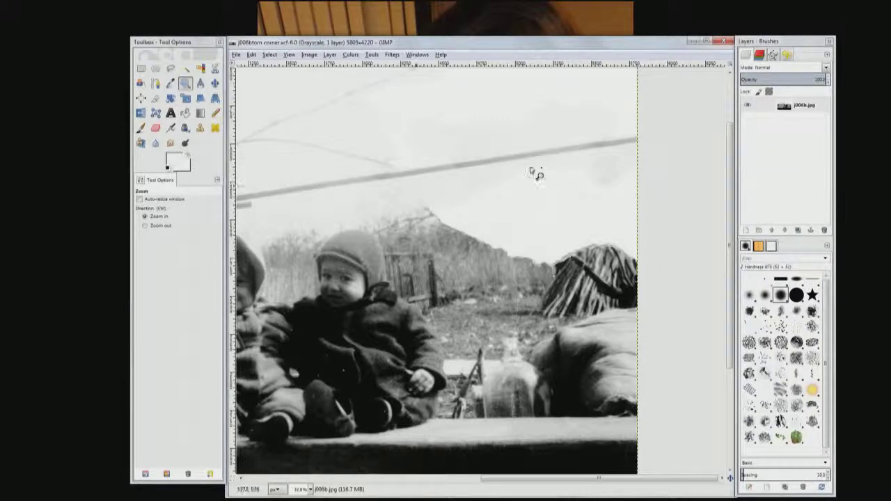
left_click(200, 129)
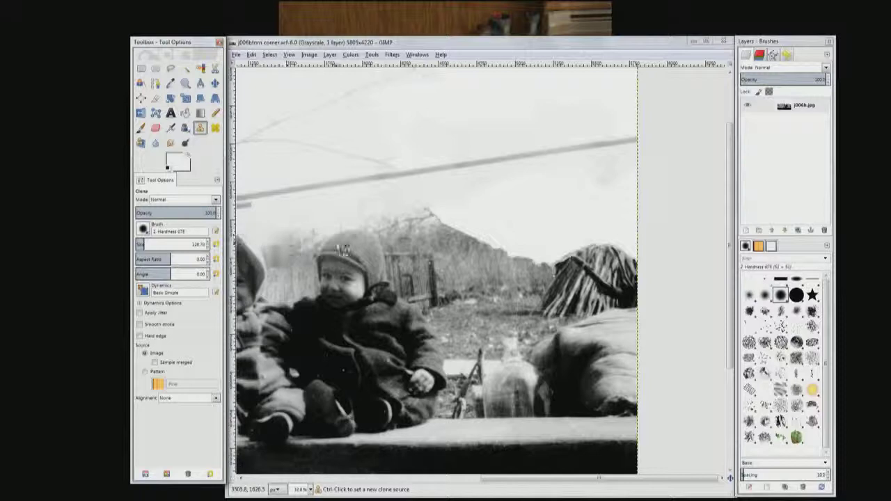
left_click(278, 243, "ctrl")
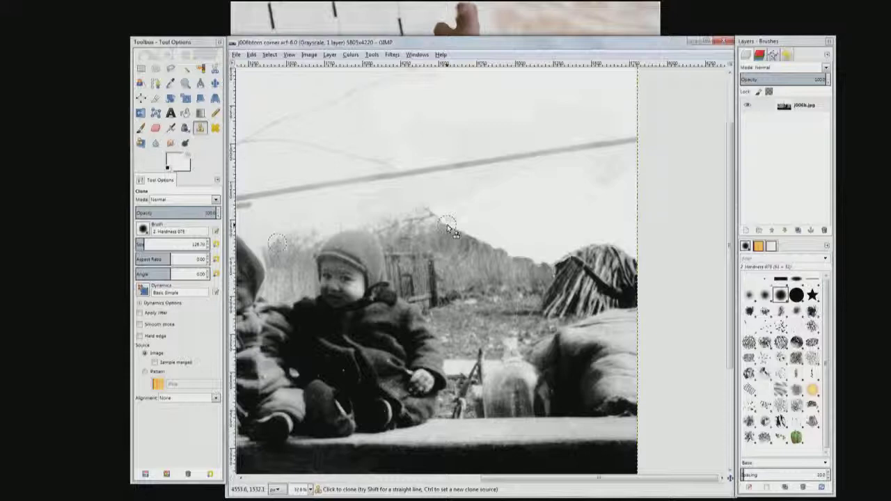
mouse_move(446, 224)
left_mouse_down()
mouse_move(456, 224)
mouse_move(431, 222)
mouse_move(468, 226)
mouse_move(443, 229)
left_mouse_up()
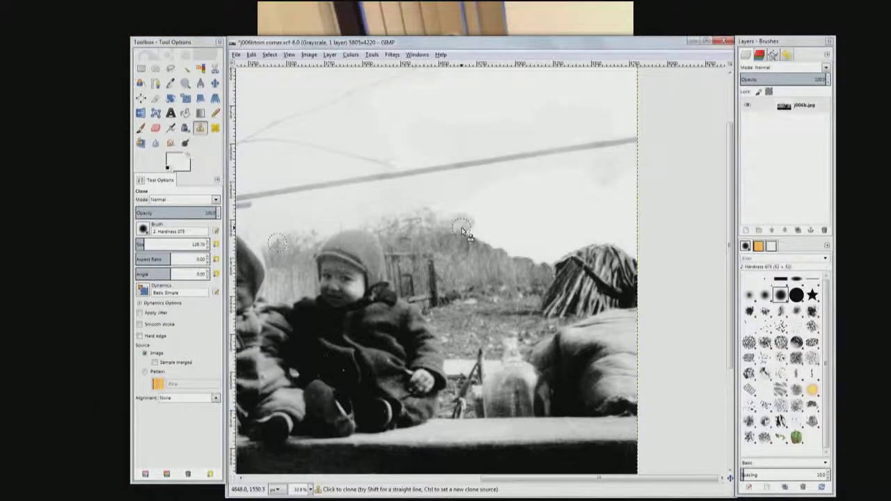
left_click_drag(462, 231, 541, 236)
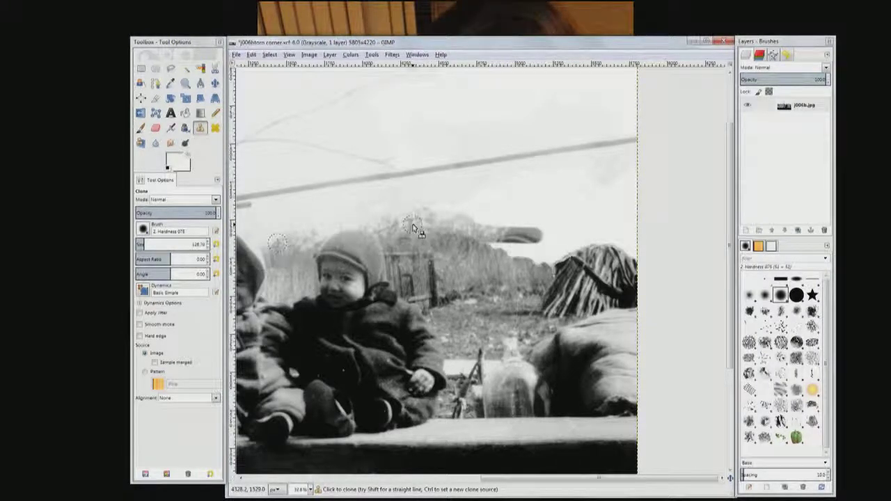
- Clone treetops from above the wooden gate to extend the tree line across the remaining tear to the woodpile
left_click(417, 230, "ctrl")
mouse_move(505, 235)
left_mouse_down()
mouse_move(491, 239)
mouse_move(539, 235)
mouse_move(499, 252)
mouse_move(520, 251)
mouse_move(538, 266)
mouse_move(531, 262)
mouse_move(542, 256)
left_mouse_up()
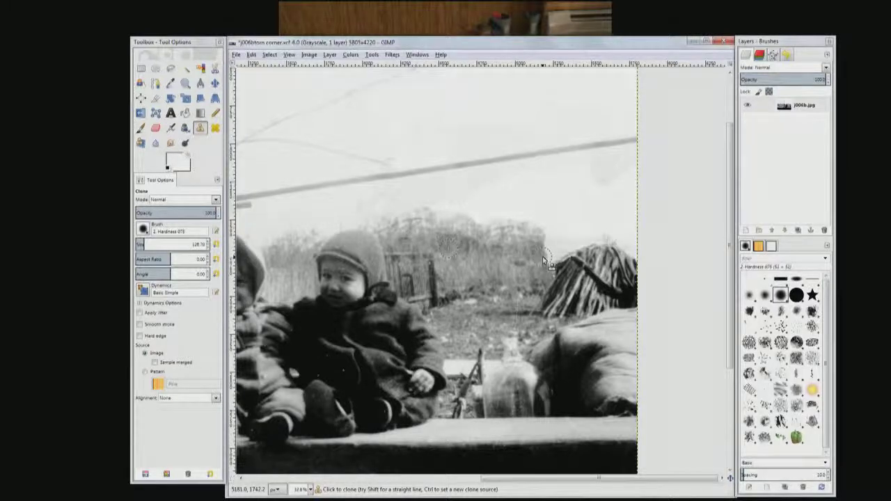
key("shift")
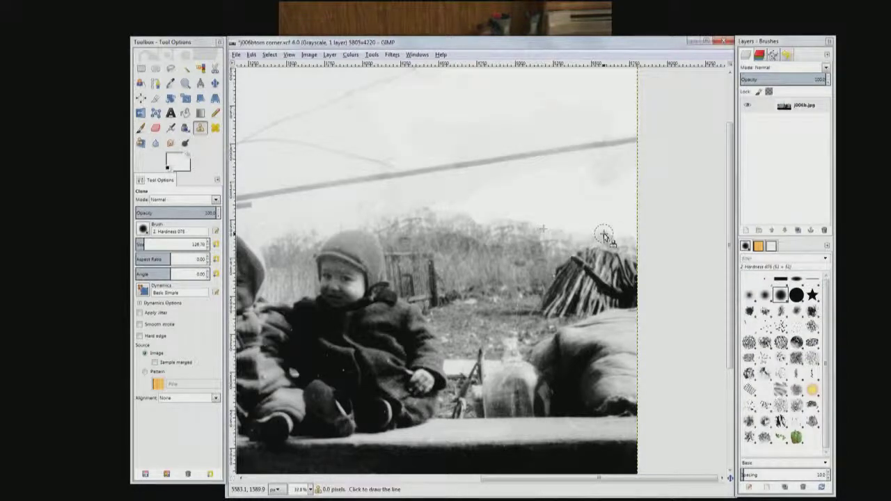
key("shift+ctrl+j")
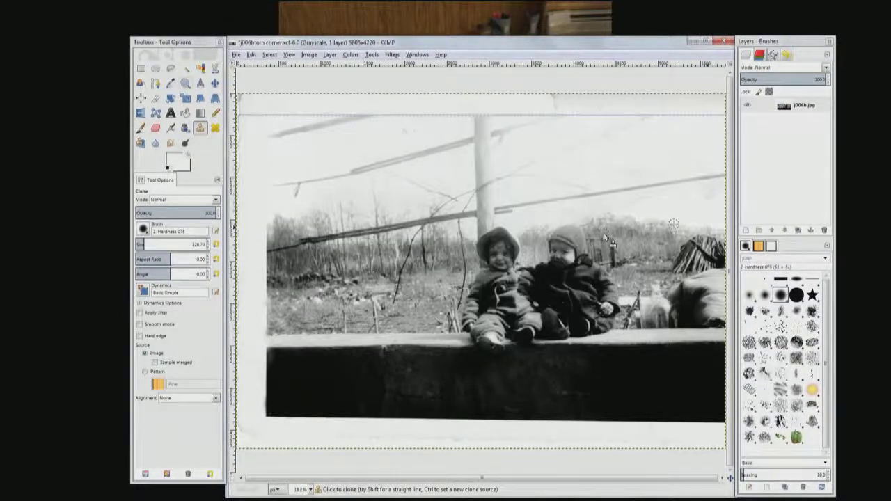
- Select the upper white border with a freehand polygon following the horizontal guide, from left of the post past the photo's right edge
key("z")
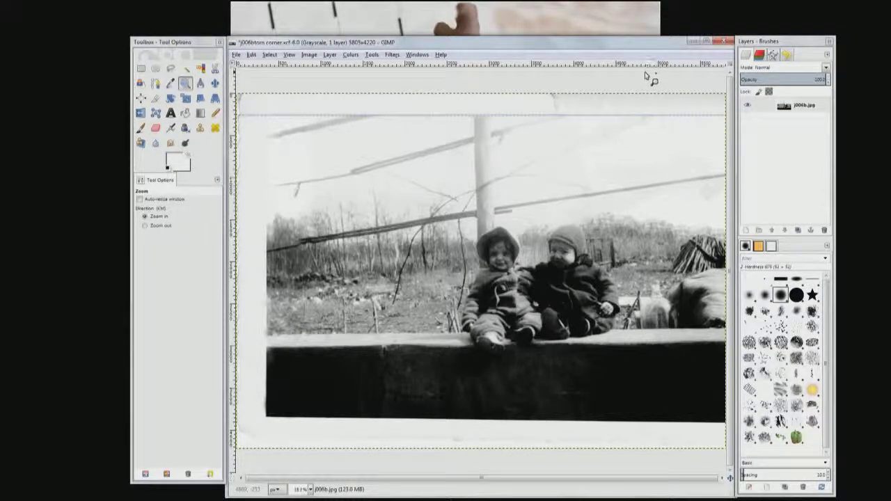
left_click(359, 79)
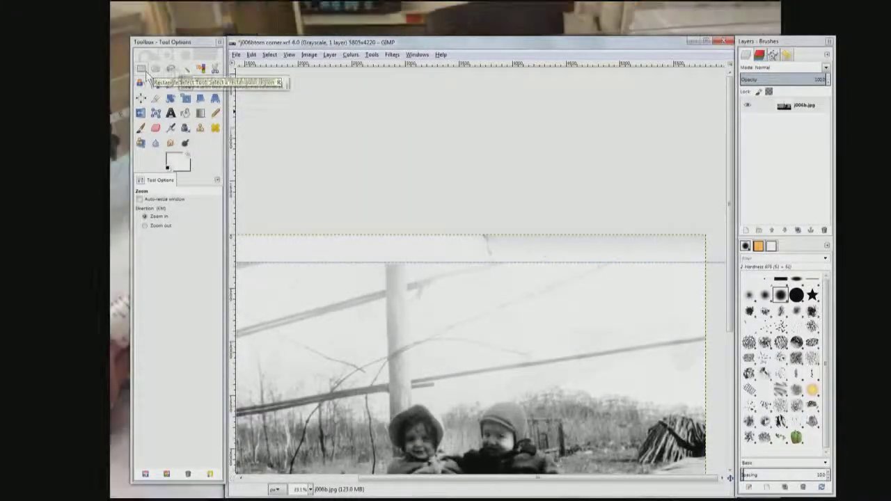
left_click(170, 69)
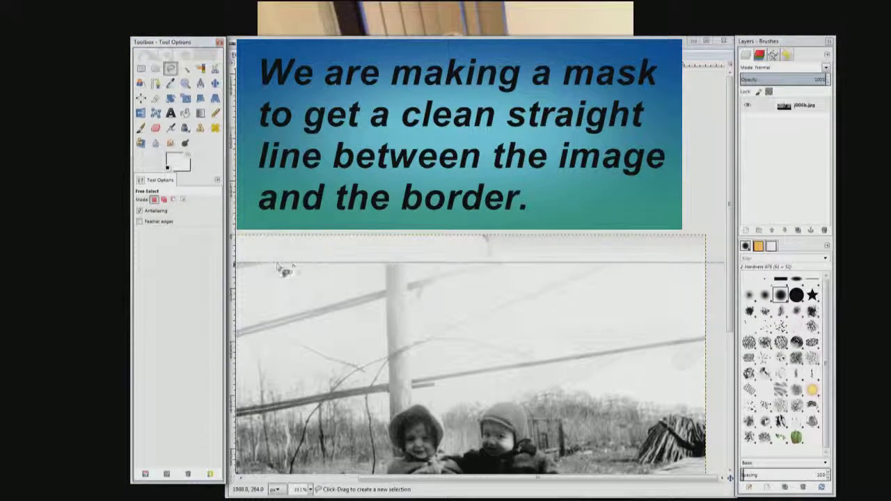
left_click(255, 265)
left_click(302, 265)
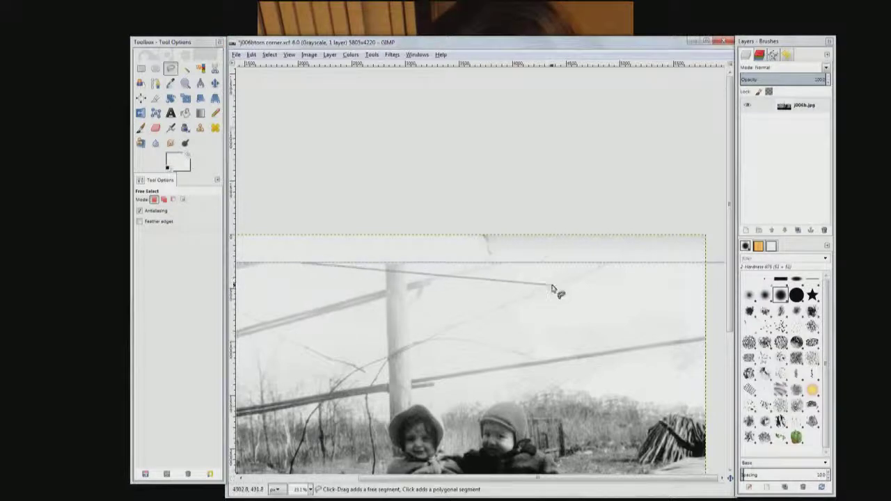
left_click(700, 262)
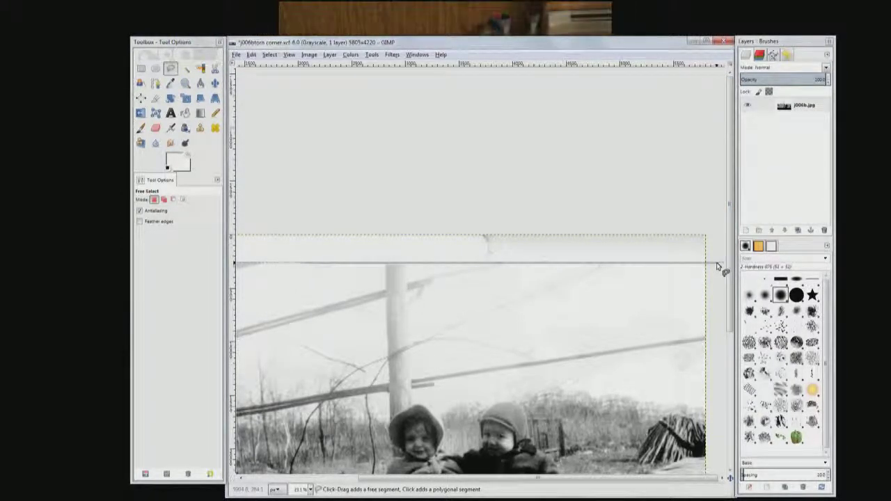
left_click(717, 263)
left_click(716, 192)
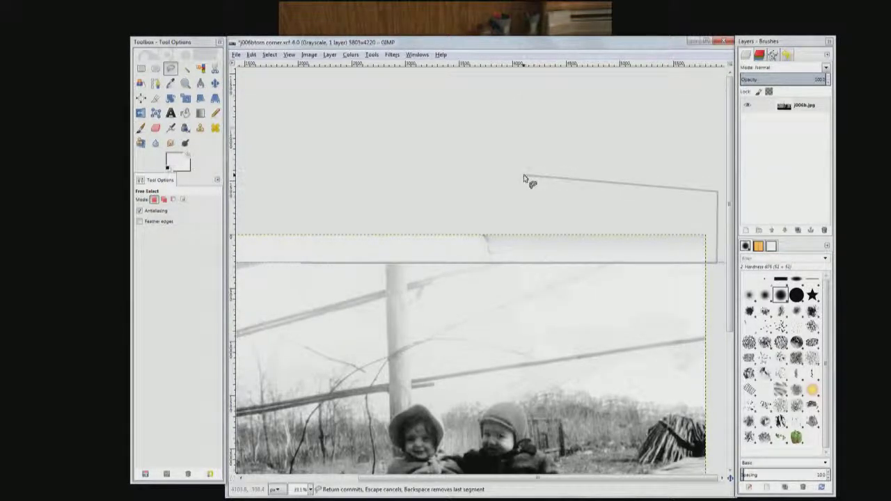
left_click(266, 192)
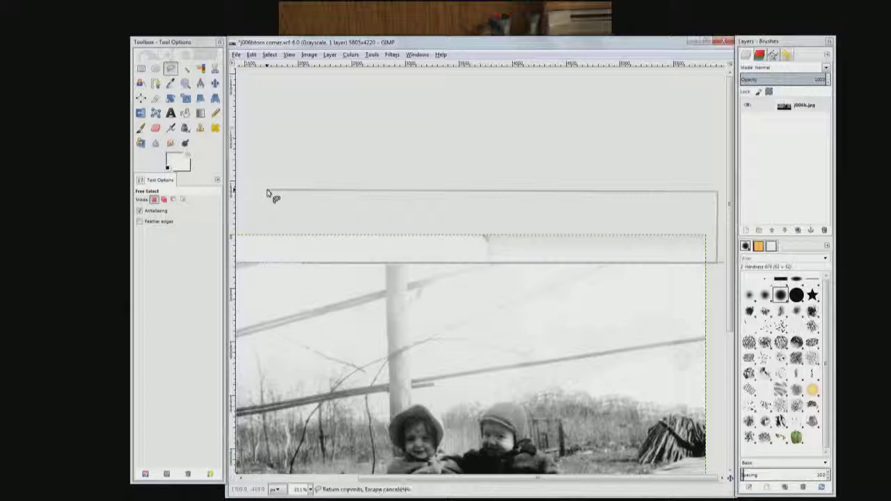
key("Return")
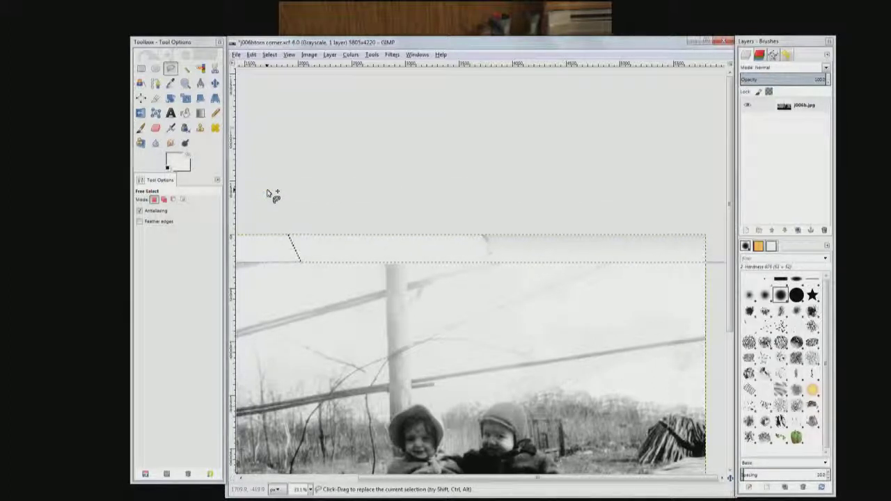
- Clone clean white border from the selection's left part over the torn, shaded border up to the right corner
key("c")
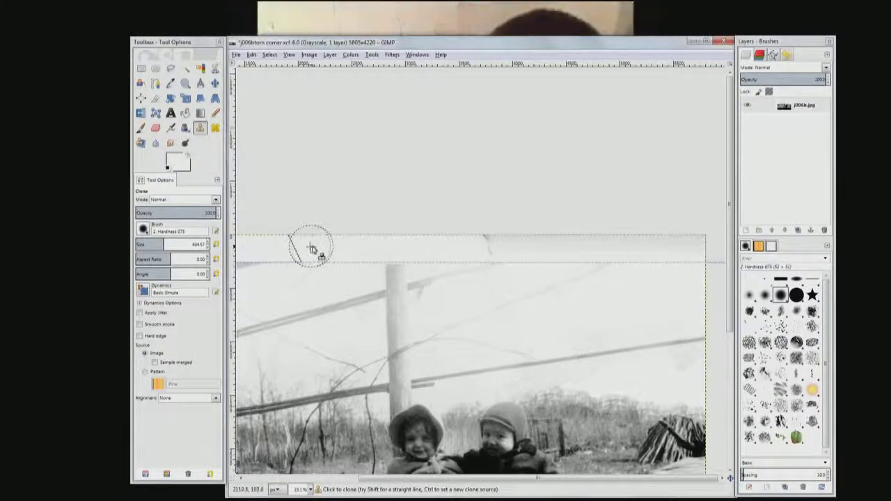
left_click(309, 246, "ctrl")
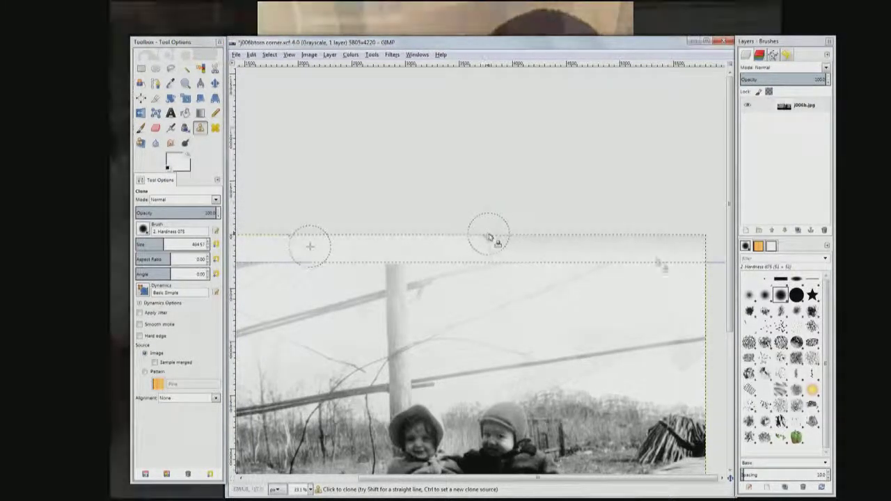
left_click(668, 247)
mouse_move(699, 247)
left_mouse_down()
mouse_move(650, 238)
mouse_move(694, 241)
mouse_move(671, 248)
left_mouse_up()
left_click(671, 249)
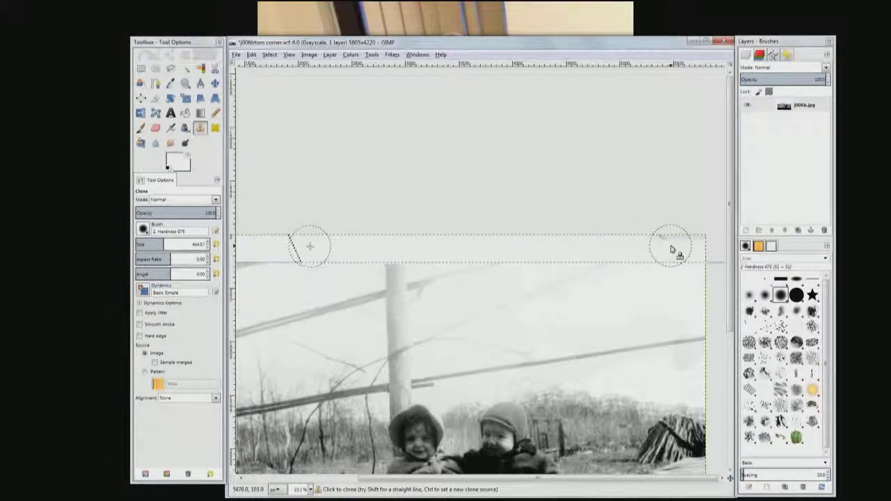
left_click(671, 249)
left_click_drag(671, 251, 688, 250)
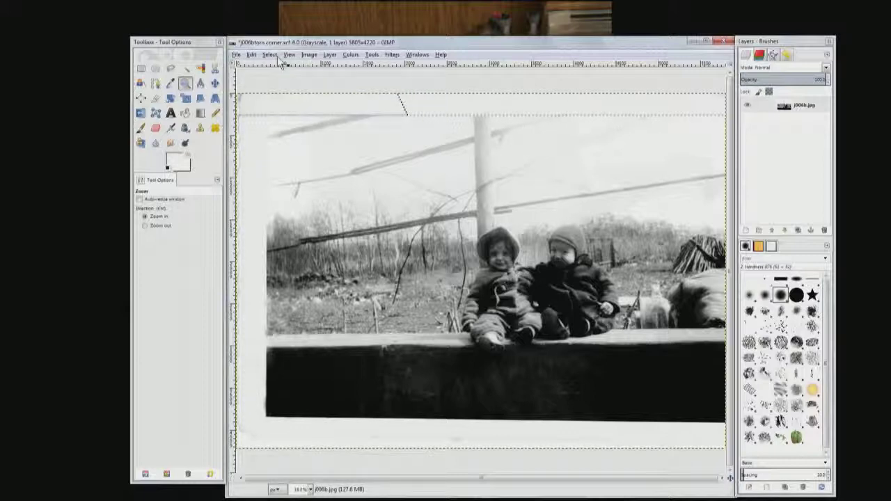
- Clear the border selection and duplicate the photo layer
left_click(277, 56)
mouse_move(237, 56)
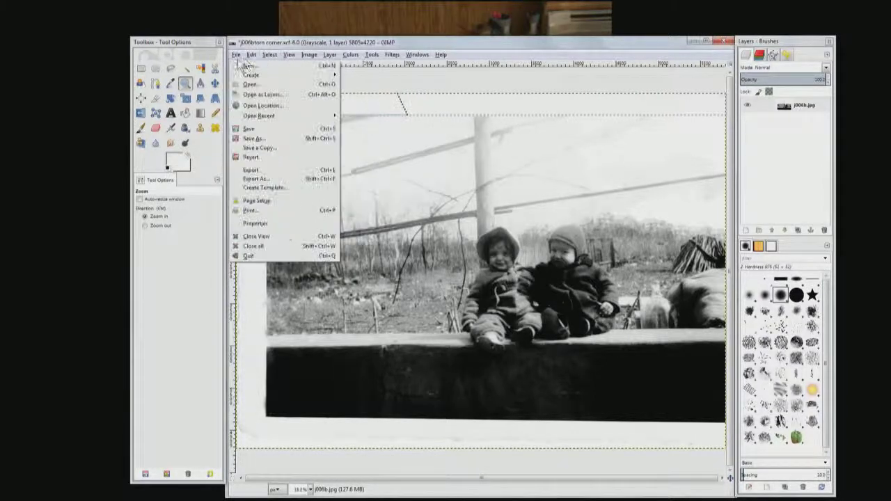
mouse_move(268, 55)
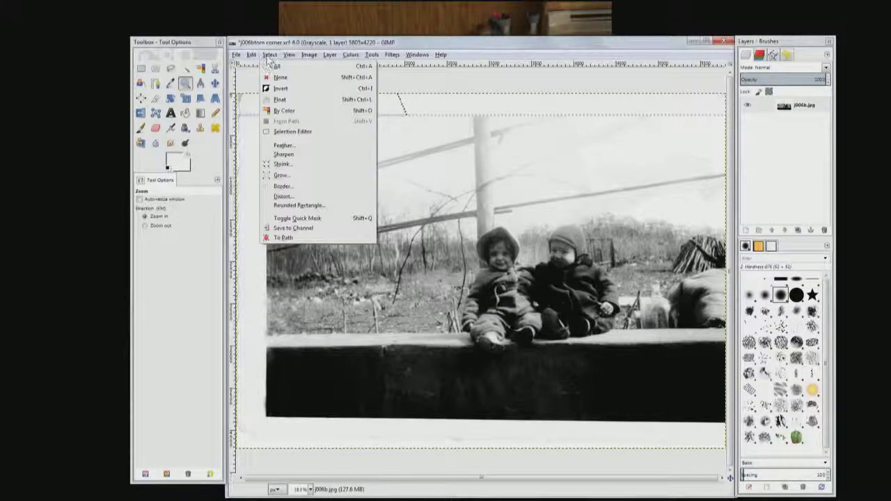
left_click(333, 83)
key("shift+ctrl+d")
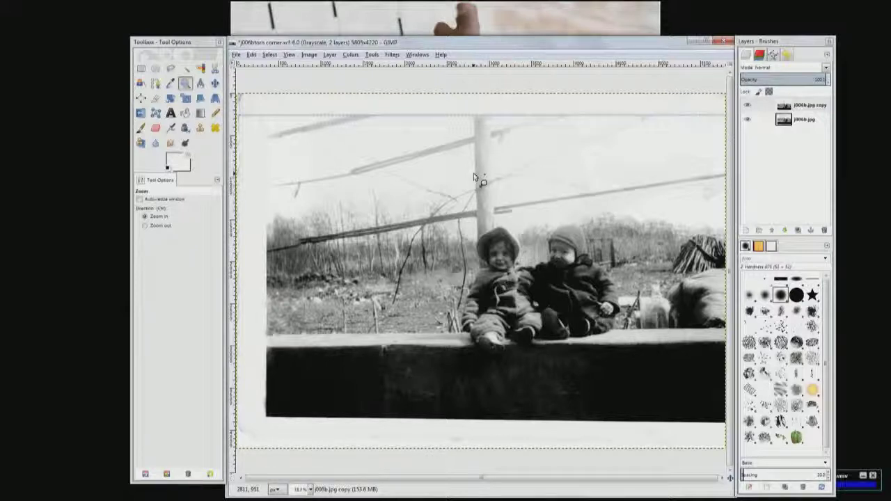
- Clone treetops from several intact spots along the tree line to blend the uneven trees and sky up to the woodpile
mouse_move(473, 174)
left_mouse_down()
mouse_move(661, 200)
mouse_move(723, 279)
mouse_move(760, 292)
mouse_move(749, 296)
left_mouse_up()
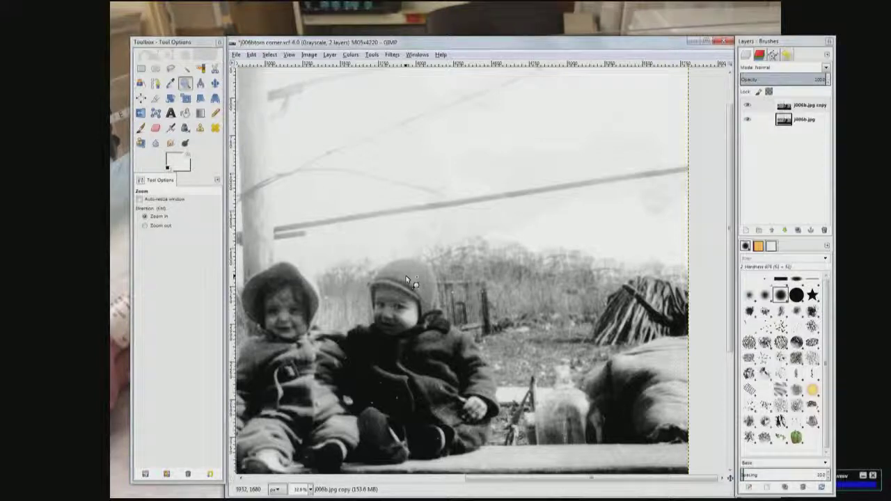
key("c")
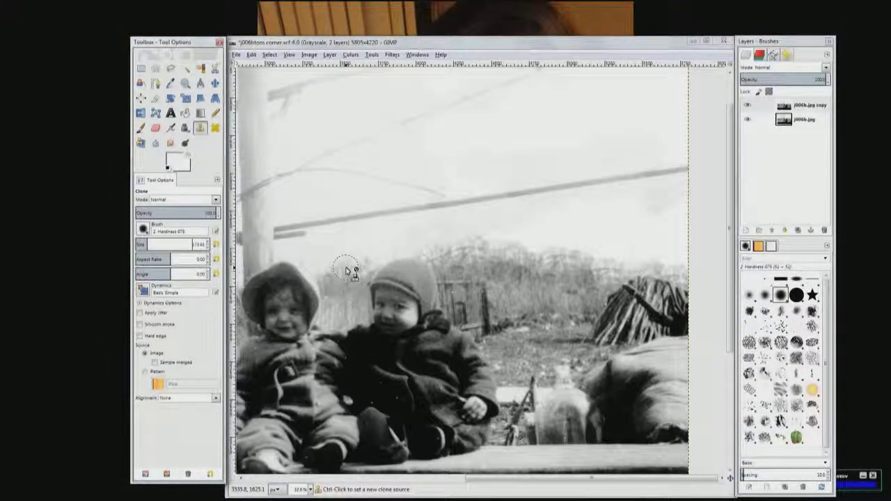
left_click(347, 270, "ctrl")
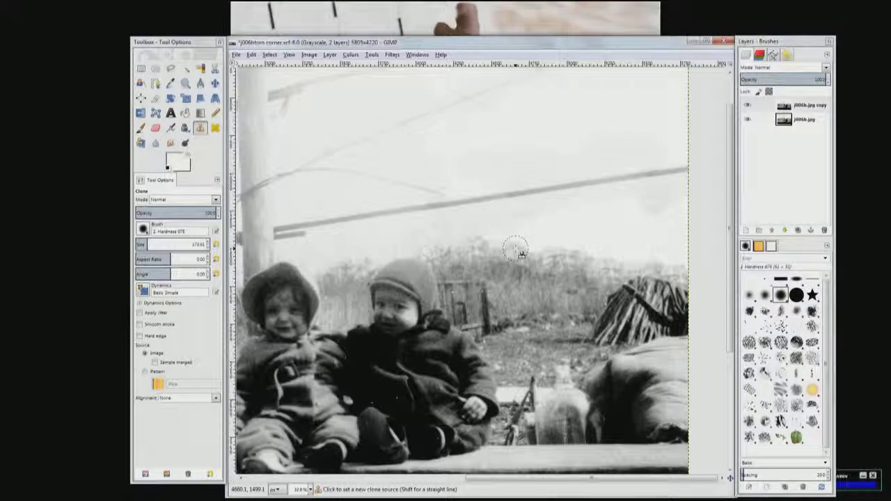
left_click(517, 252, "ctrl")
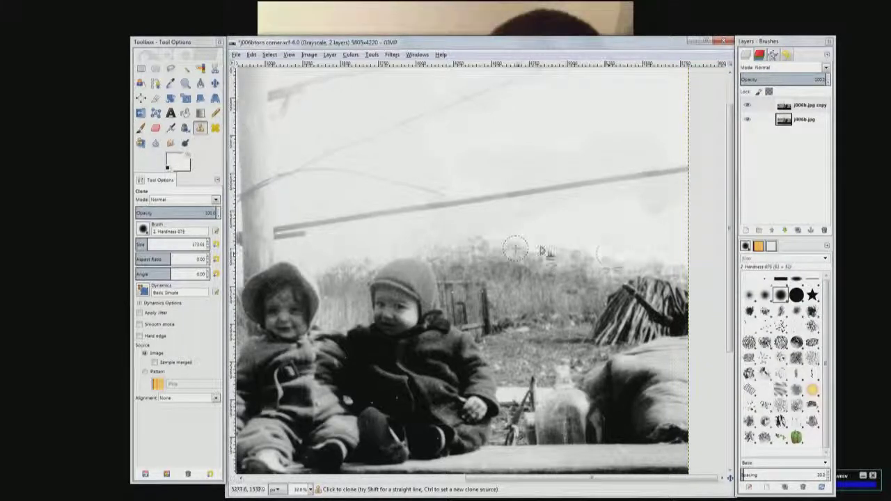
key("ctrl")
left_click(490, 246, "ctrl")
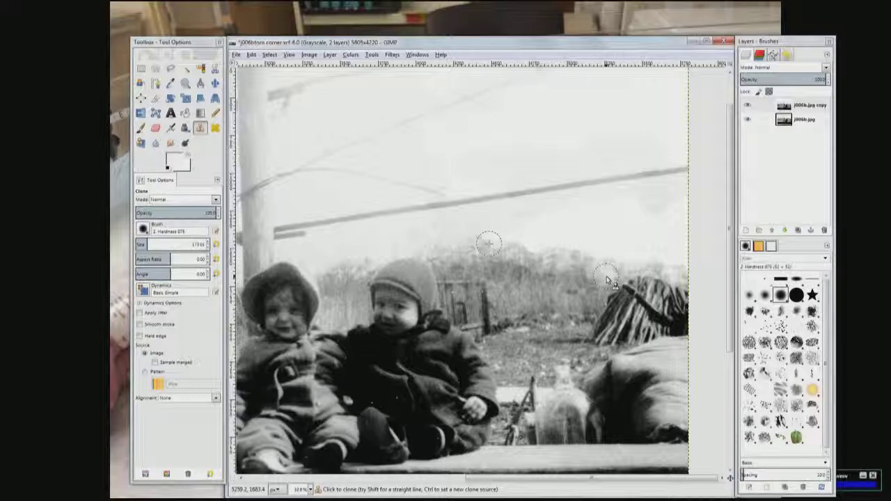
key("z")
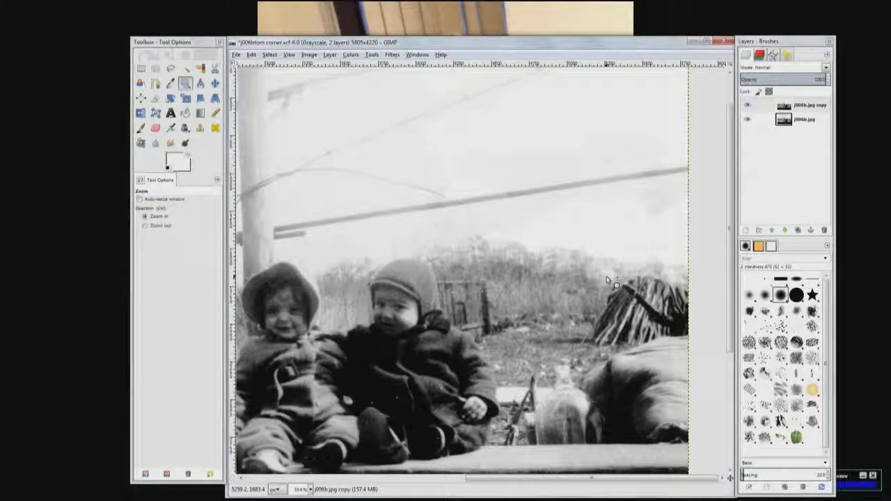
key("shift+ctrl+j")
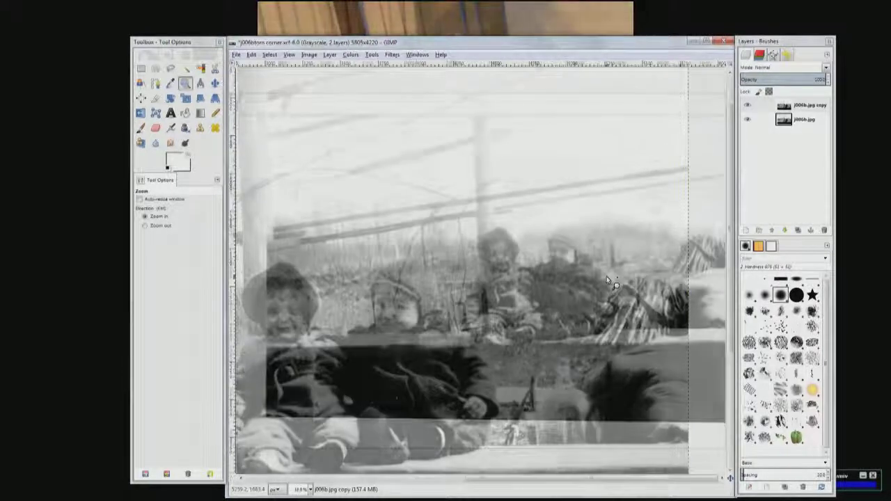